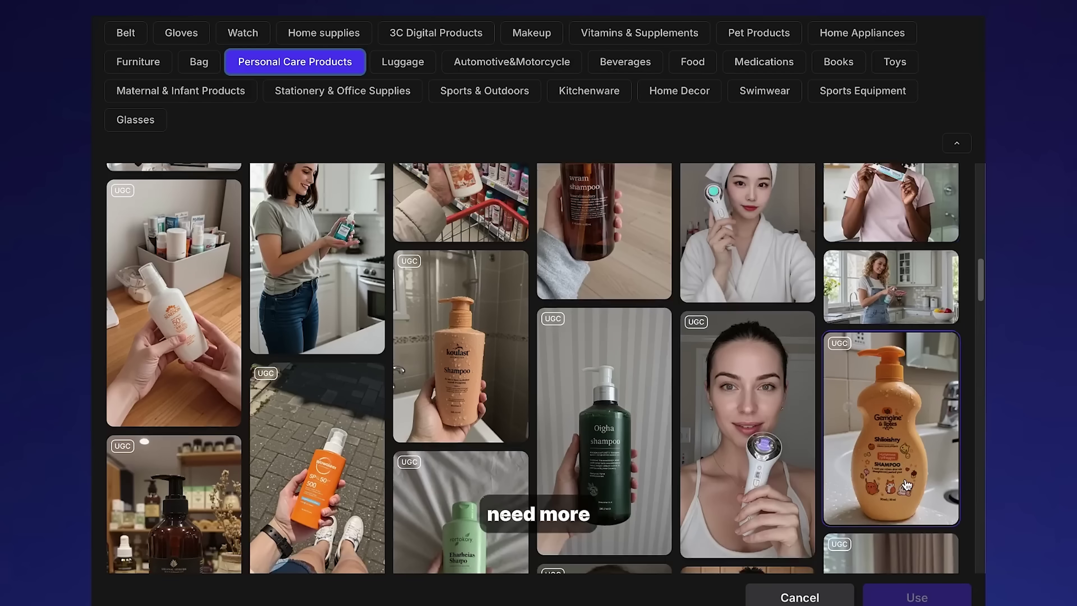
# Move past the intro and open the Topview dashboard home page with its AI creation tools.
pyautogui.scroll(-1, 914, 484)
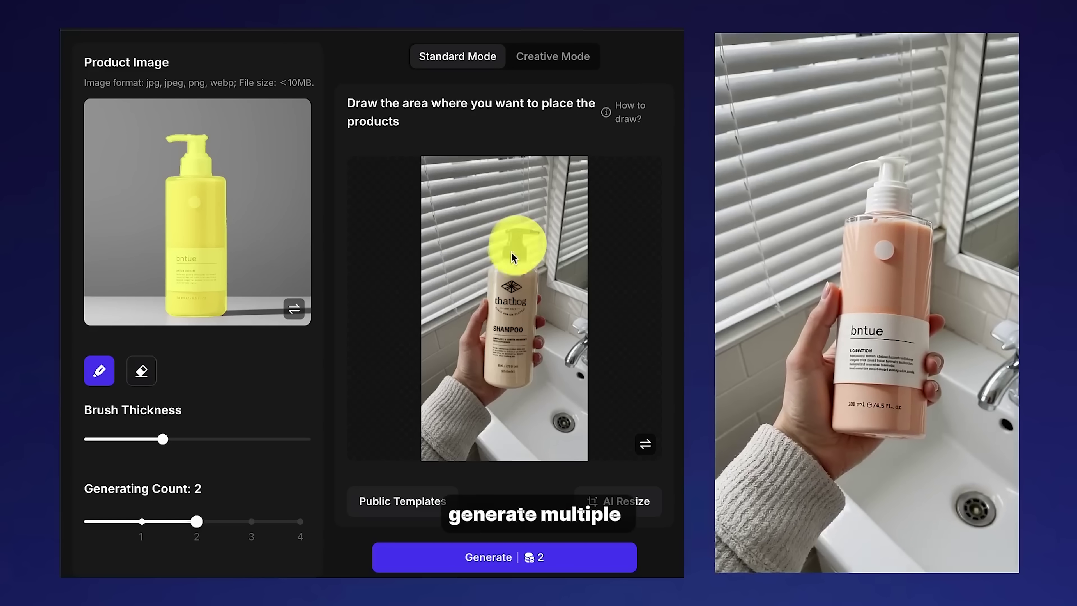
pyautogui.moveTo(517, 240); pyautogui.dragTo(517, 293)
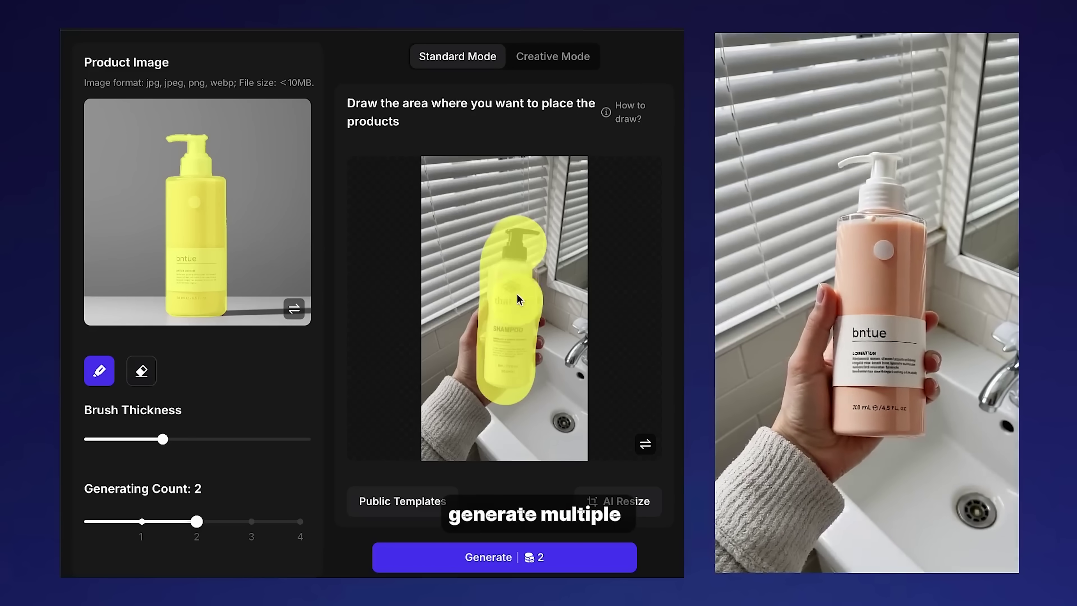
pyautogui.click(499, 559)
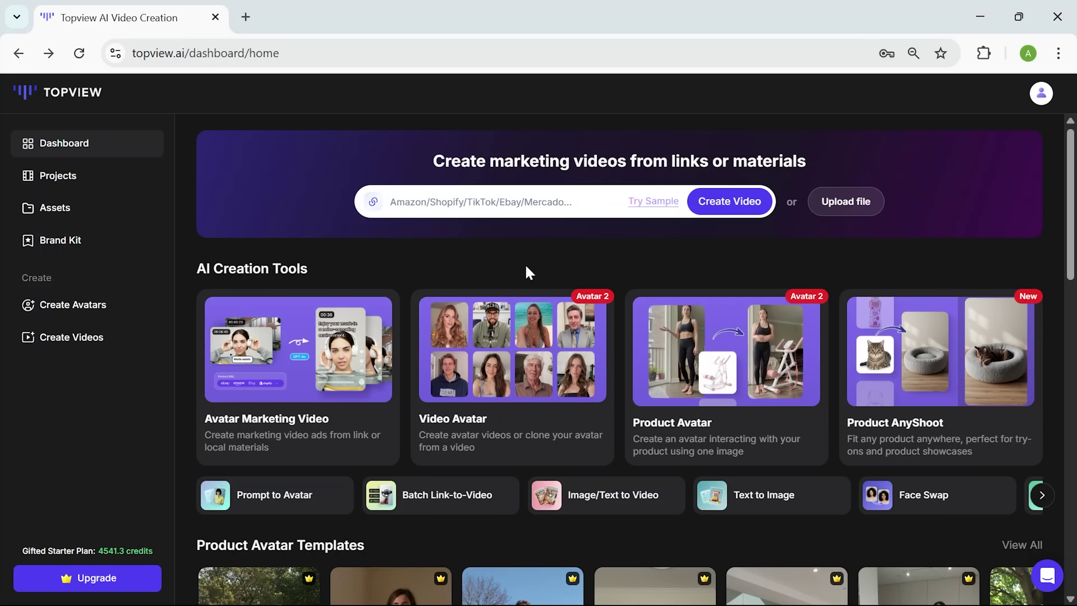
# In Product Avatar, choose the Large Appliances template of the woman in a lavender skirt in a kitchen.
pyautogui.click(687, 429)
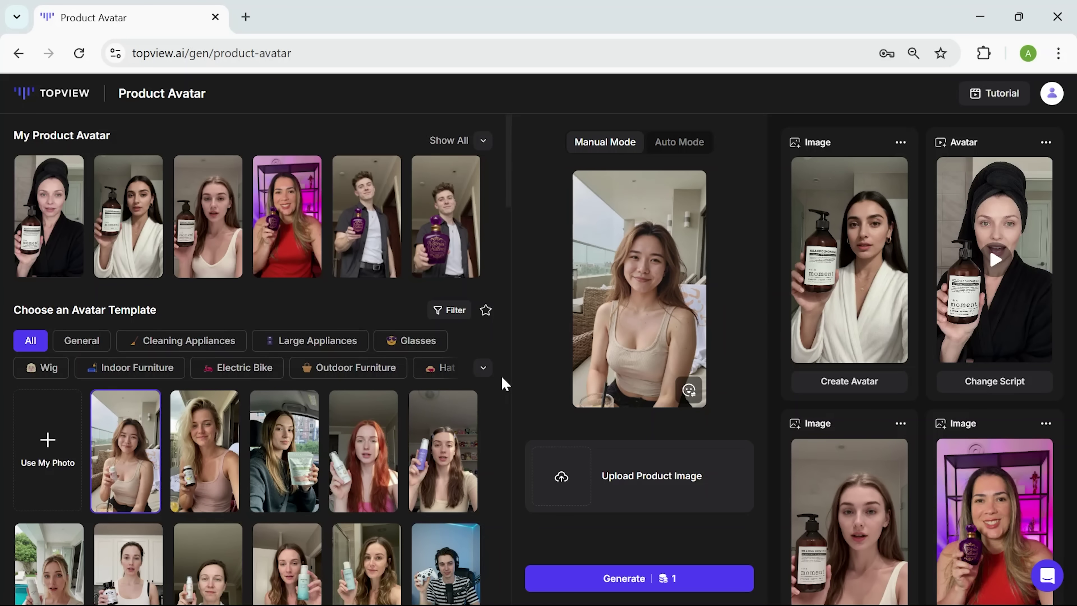
pyautogui.click(483, 368)
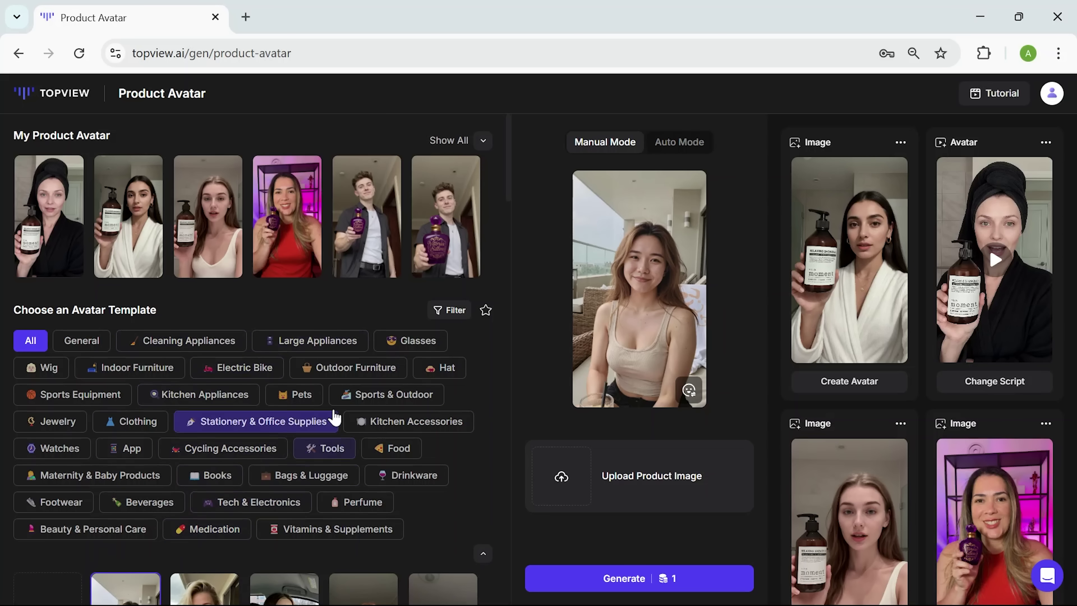
pyautogui.click(335, 341)
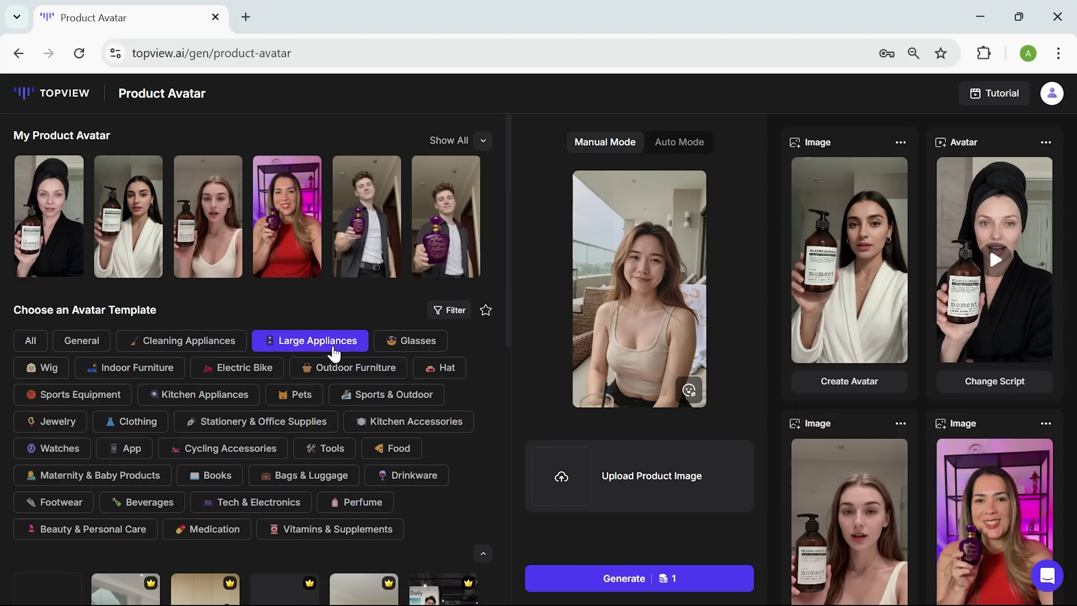
pyautogui.scroll(-5, 348, 467)
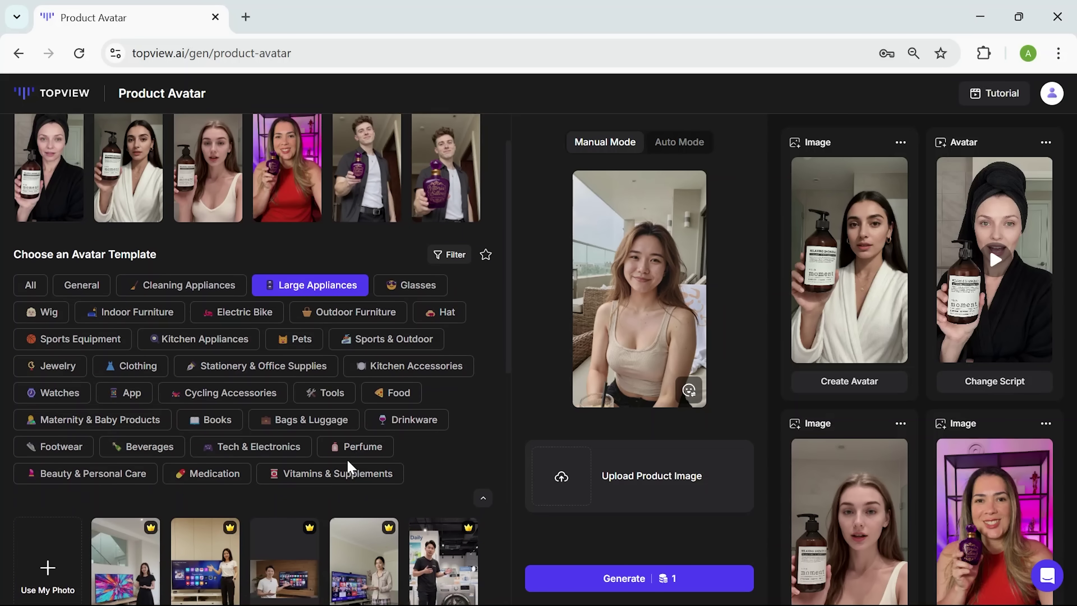
pyautogui.scroll(-4, 347, 466)
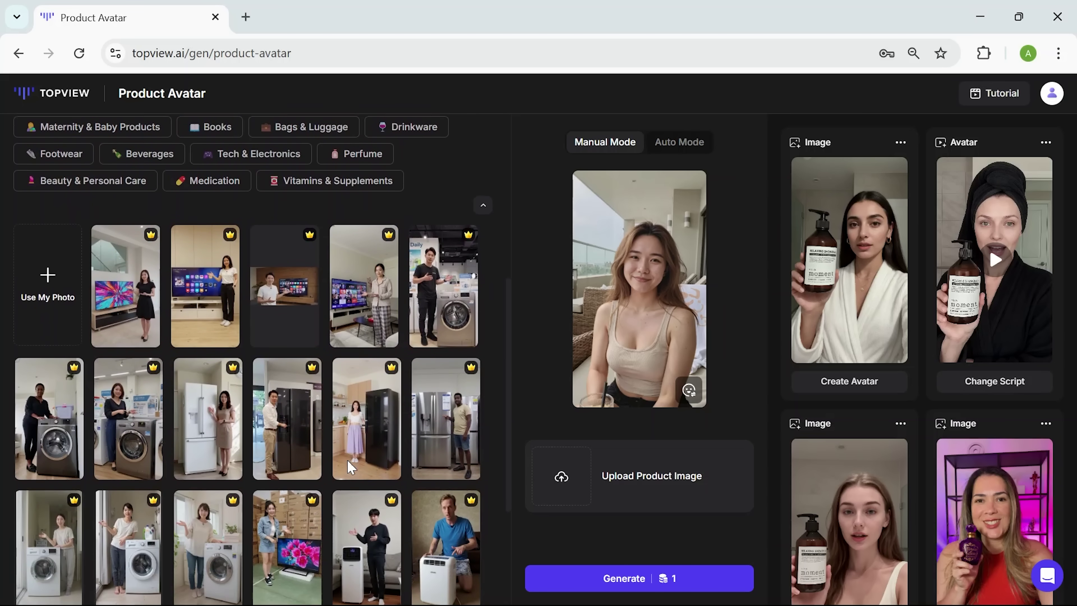
pyautogui.click(373, 407)
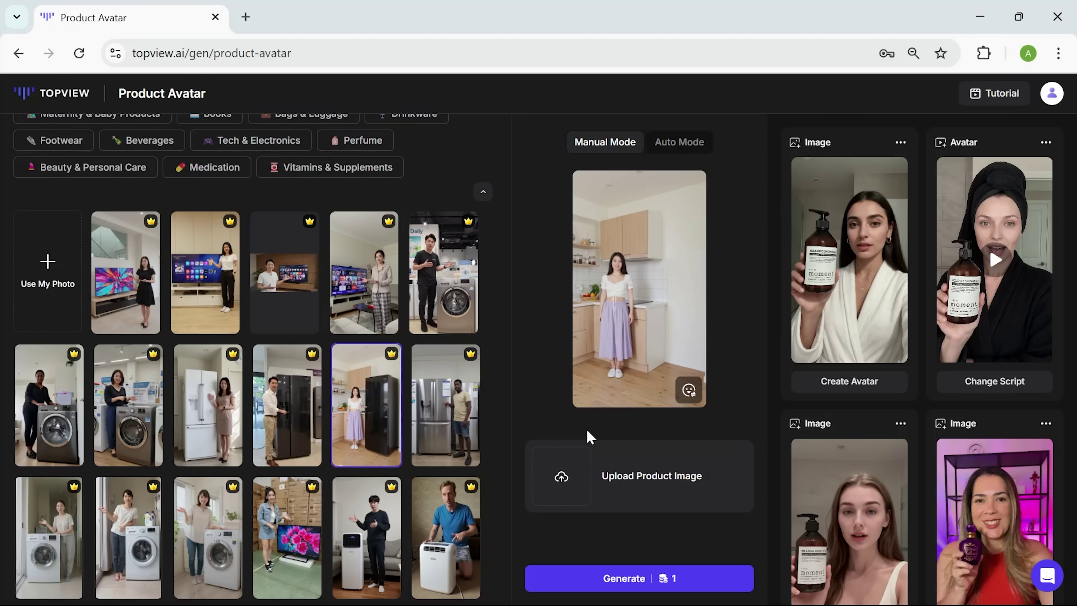
# Upload the floor lamp image and enlarge and position it beside the kitchen woman.
pyautogui.click(570, 490)
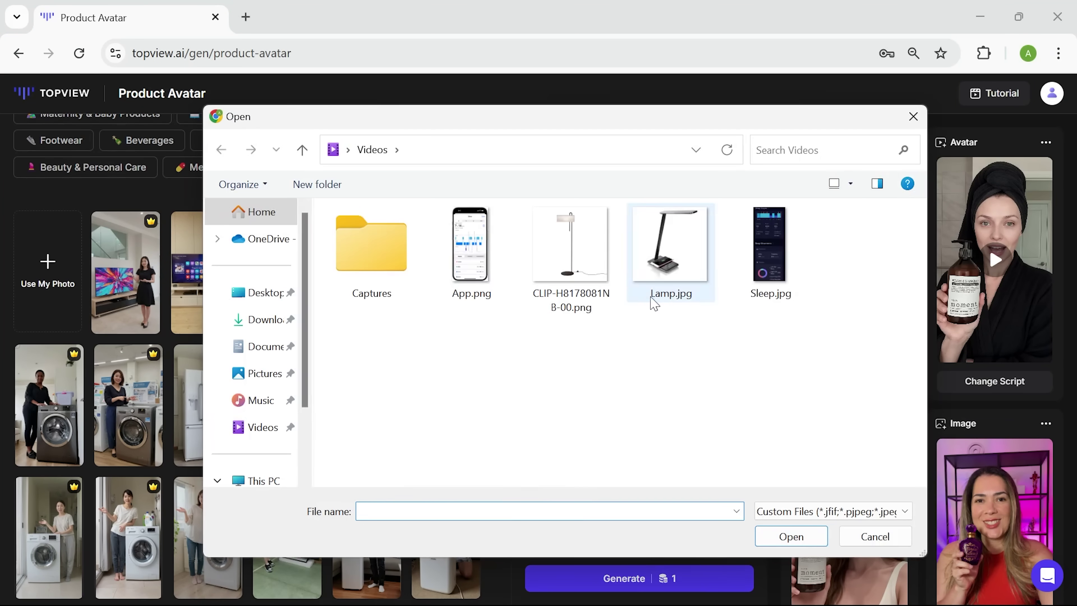
pyautogui.doubleClick(611, 293)
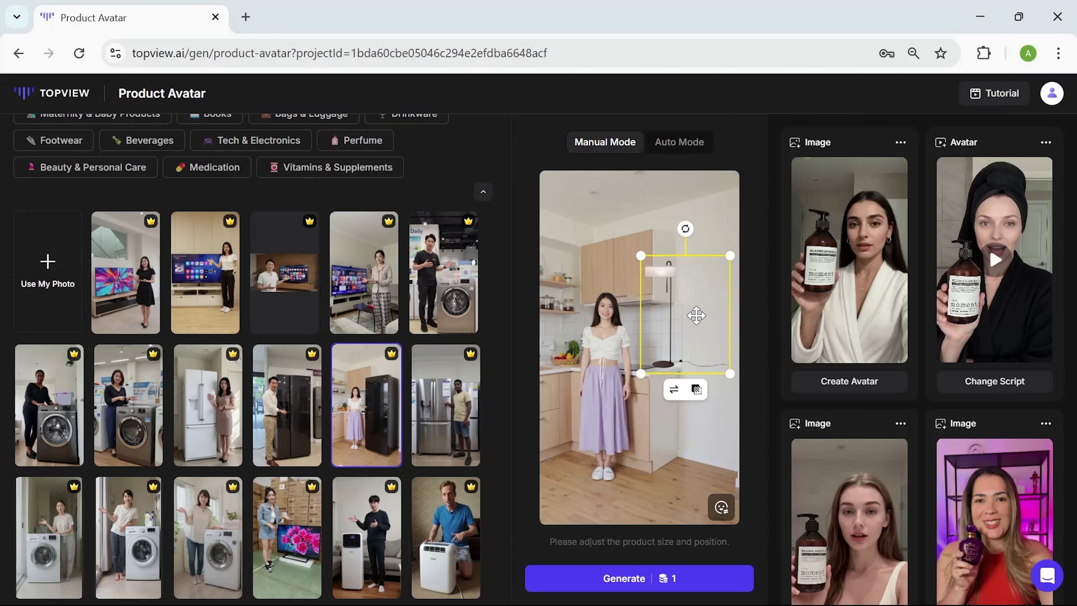
pyautogui.moveTo(727, 374); pyautogui.dragTo(818, 493)
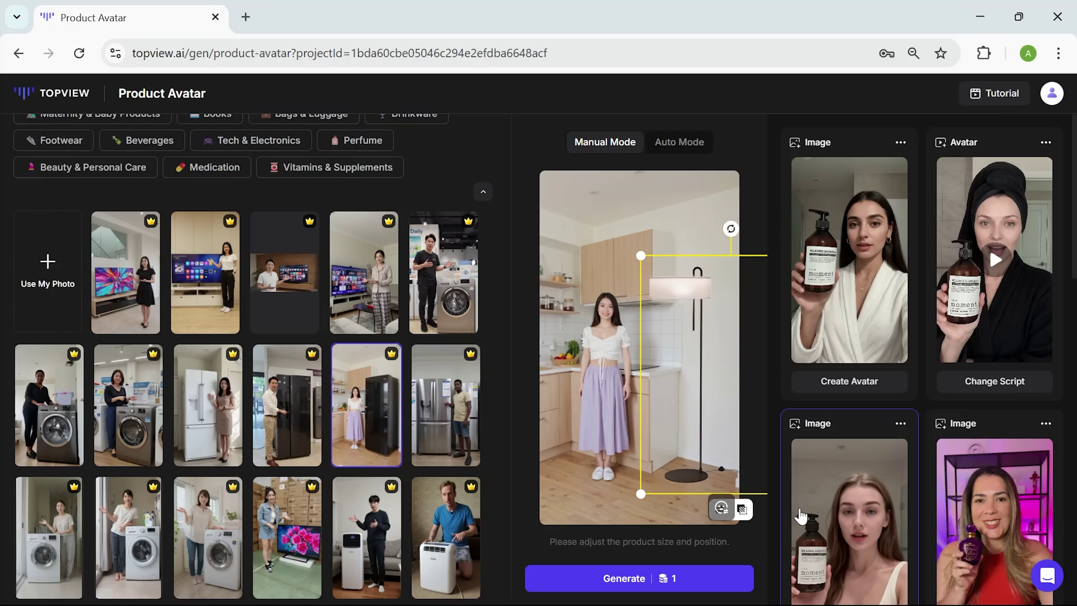
pyautogui.moveTo(664, 432)
pyautogui.mouseDown()
pyautogui.moveTo(643, 442)
pyautogui.moveTo(662, 439)
pyautogui.mouseUp()
pyautogui.moveTo(643, 267); pyautogui.dragTo(632, 239)
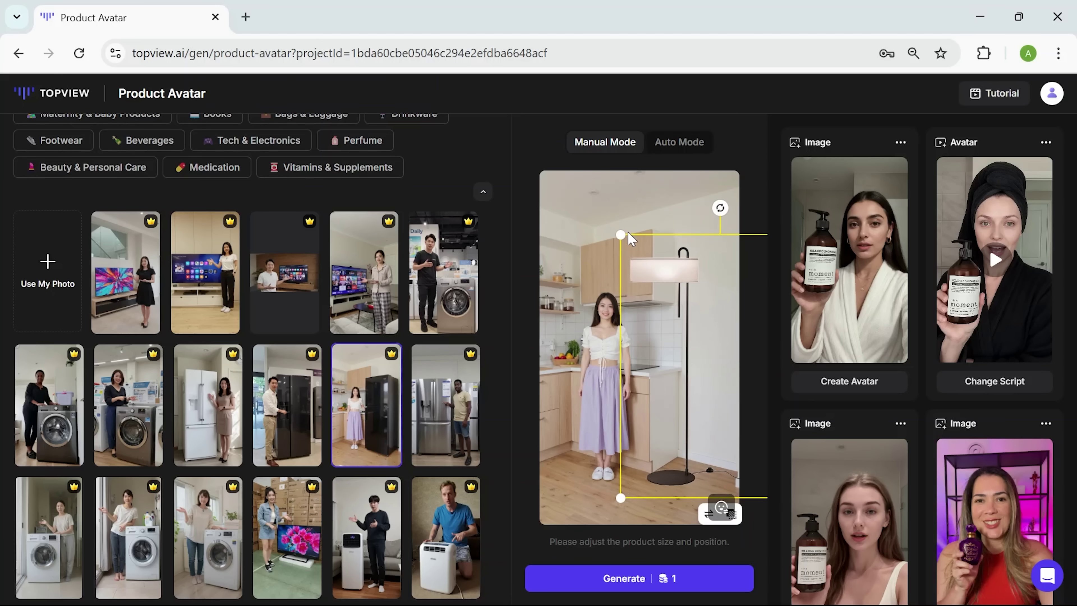
pyautogui.moveTo(692, 350); pyautogui.dragTo(706, 352)
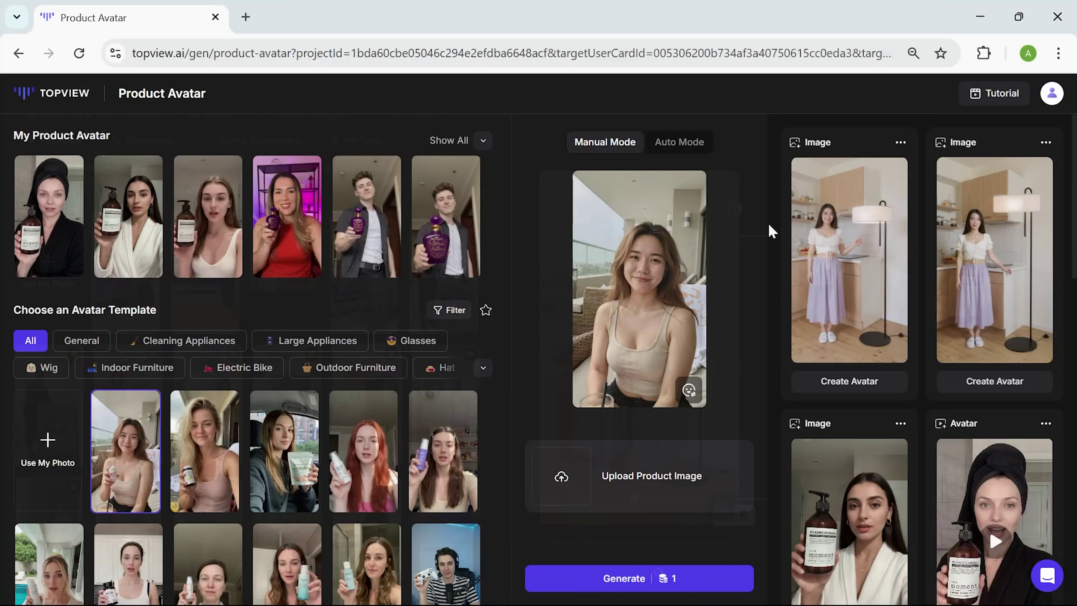
# Preview both generated lamp images and open Create Avatar for the first one.
pyautogui.click(853, 283)
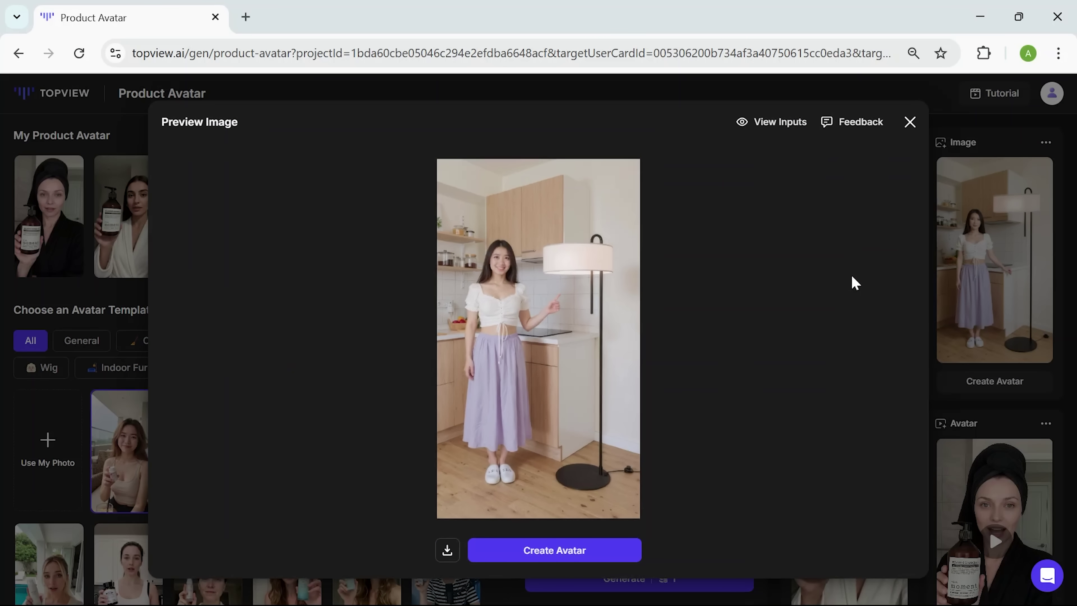
pyautogui.click(911, 123)
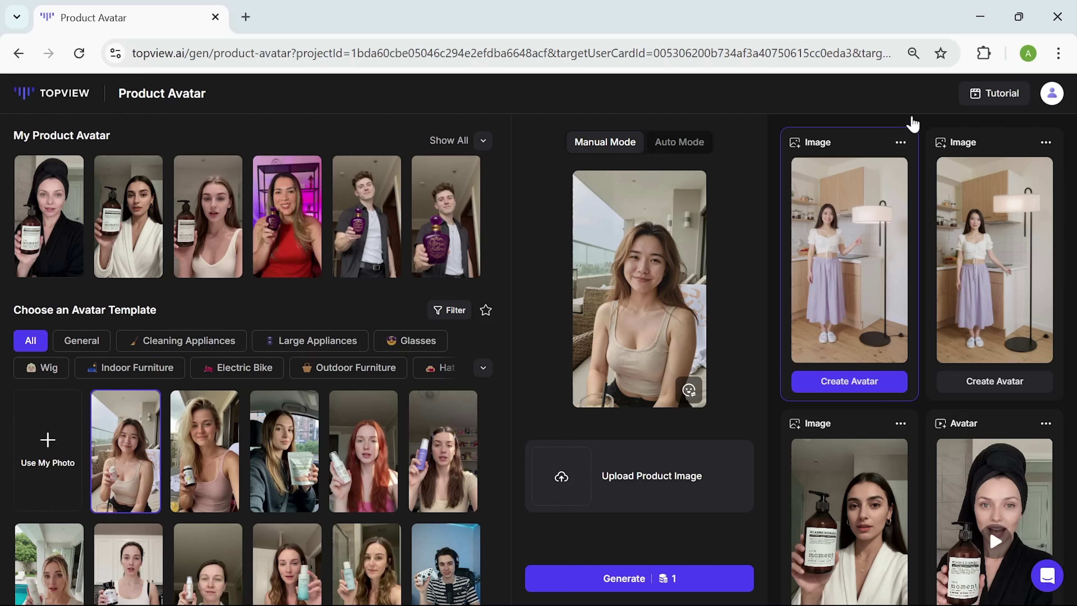
pyautogui.click(989, 290)
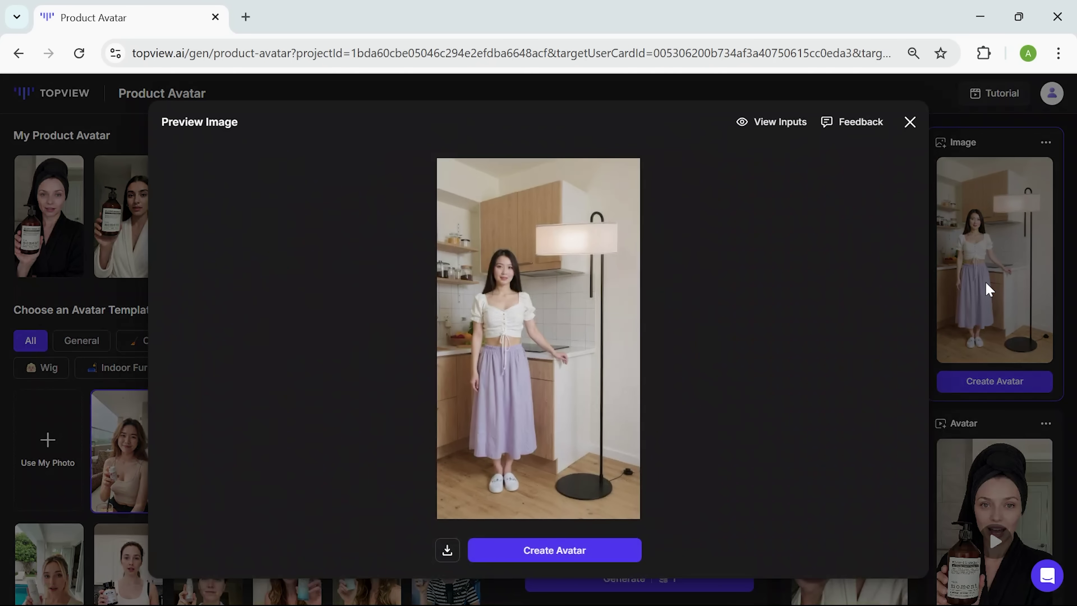
pyautogui.click(910, 123)
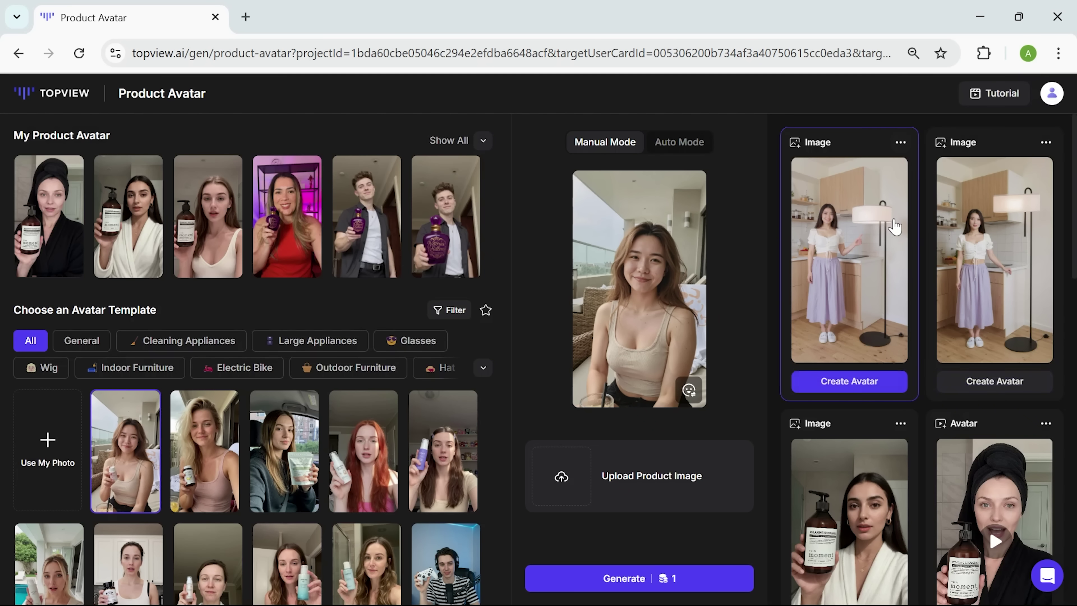
pyautogui.click(854, 377)
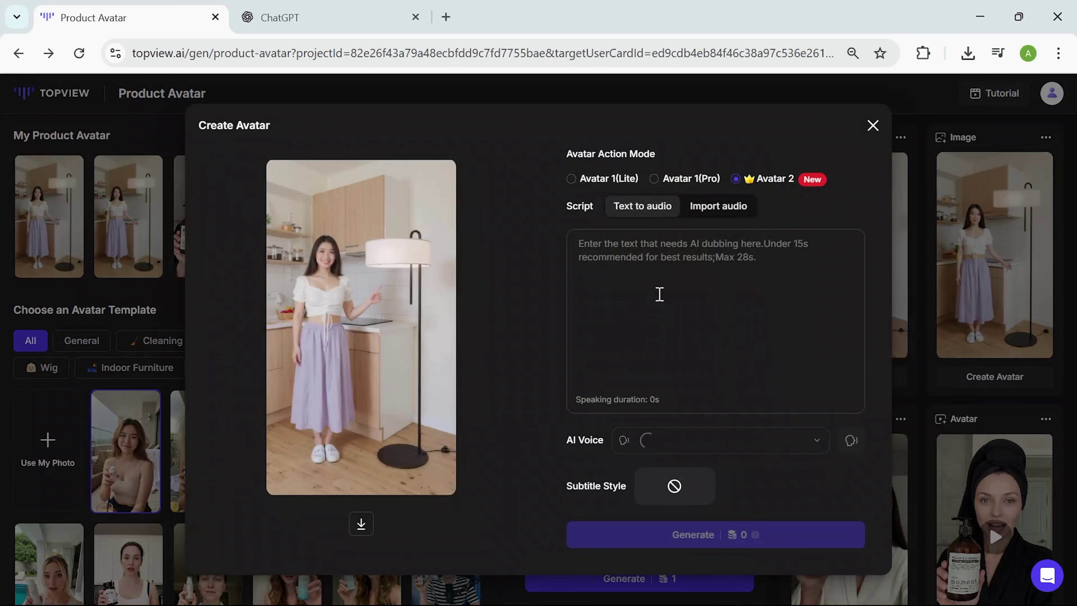
pyautogui.moveTo(769, 191)
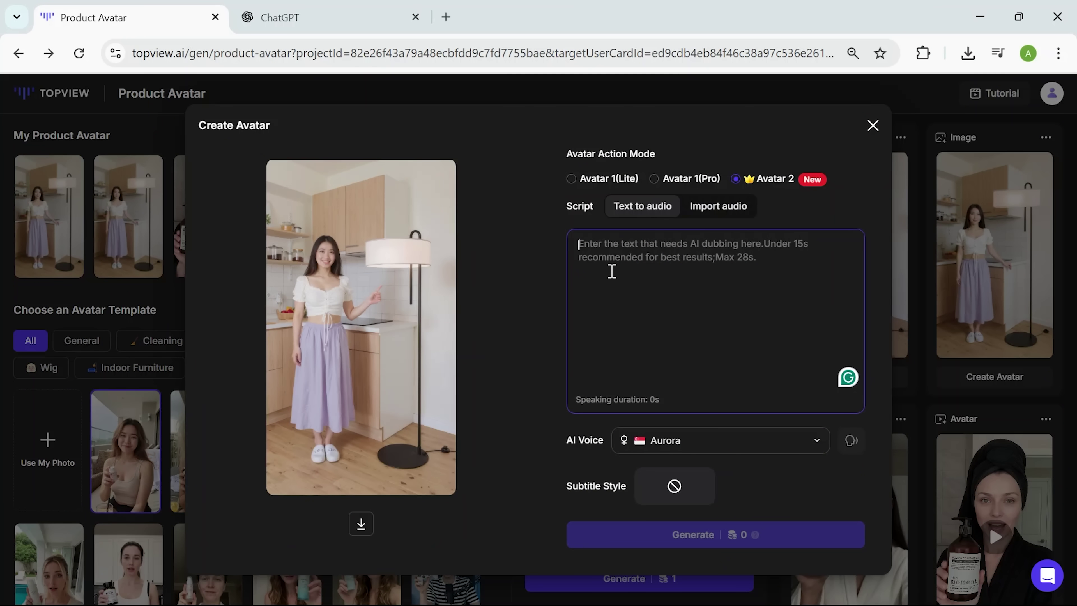
pyautogui.click(350, 29)
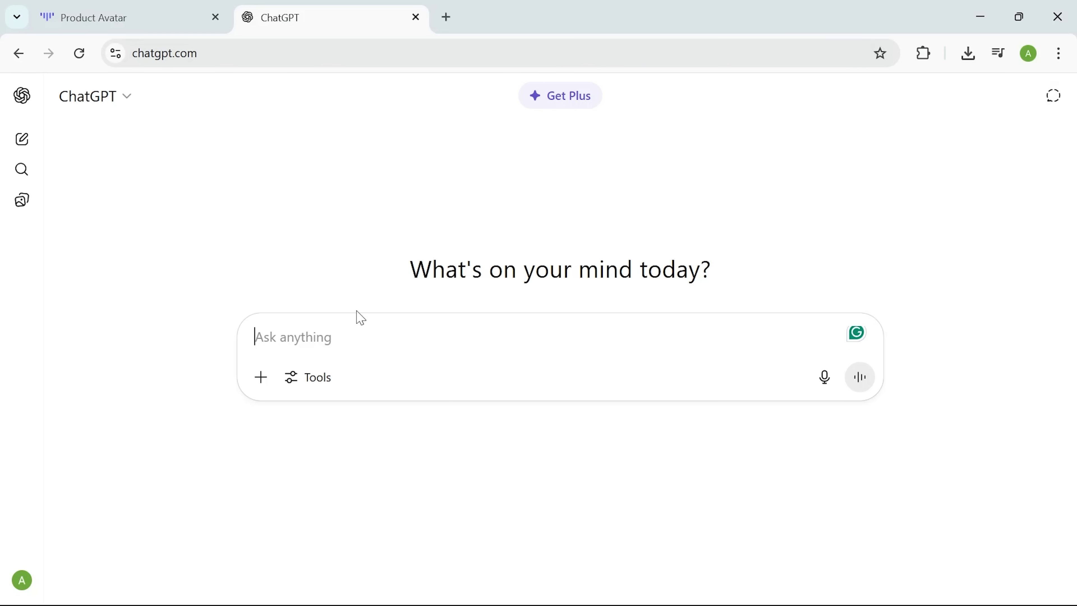
# Have ChatGPT write a 15–20 second TikTok-style promo script for the CLIP floor lamp and select it.
pyautogui.hotkey('ctrl', 'v')
pyautogui.press('Return')
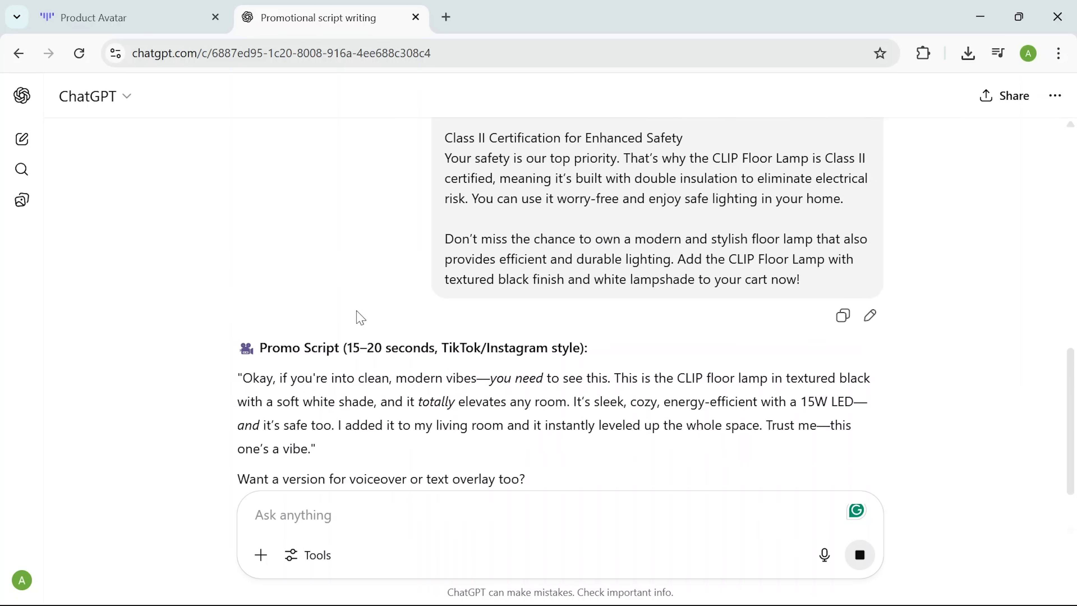
pyautogui.moveTo(314, 373); pyautogui.dragTo(259, 304)
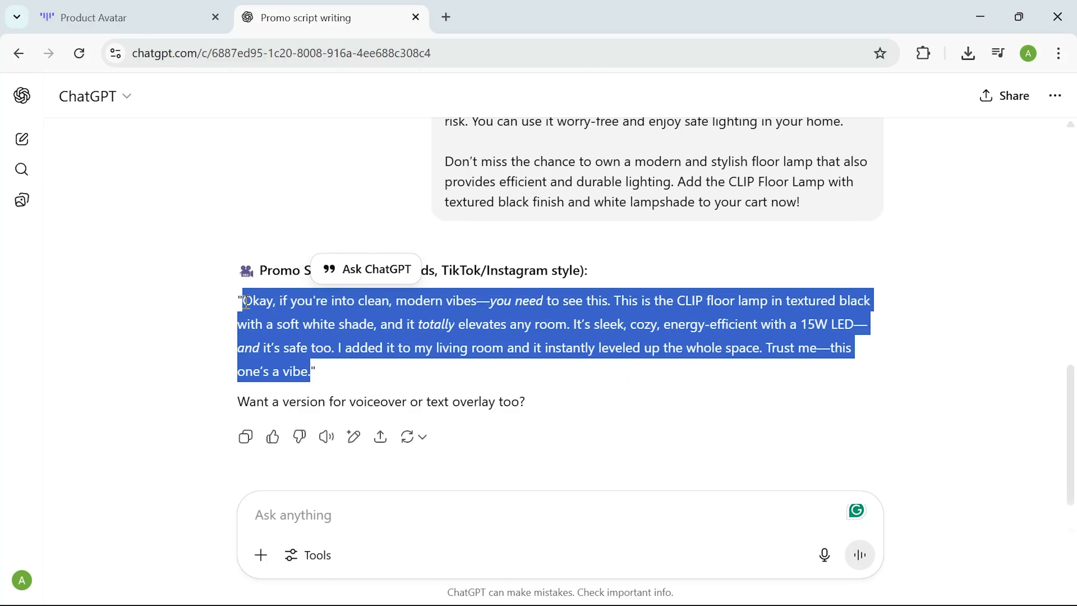
pyautogui.click(154, 27)
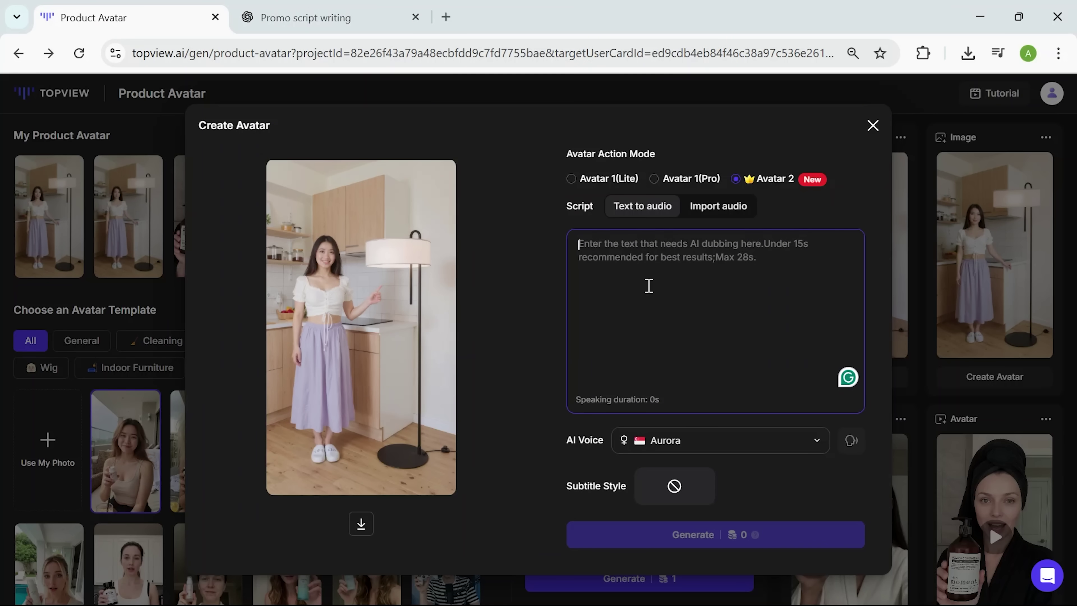
# Paste the lamp promo script, set the voice to Scarlett, and pick the purple highlighted subtitle style.
pyautogui.write("Okay, if you're into clean, modern vibes—you need to see this. This is the CLIP floor lamp in textured black with a soft white shade, and it totally elevates any room. It’s sleek, cozy, energy-efficient with a 15W LED—and it’s safe too. I added it to my living room and it instantly leveled up the whole space. Trust me—this one’s a vibe.")
pyautogui.click(717, 451)
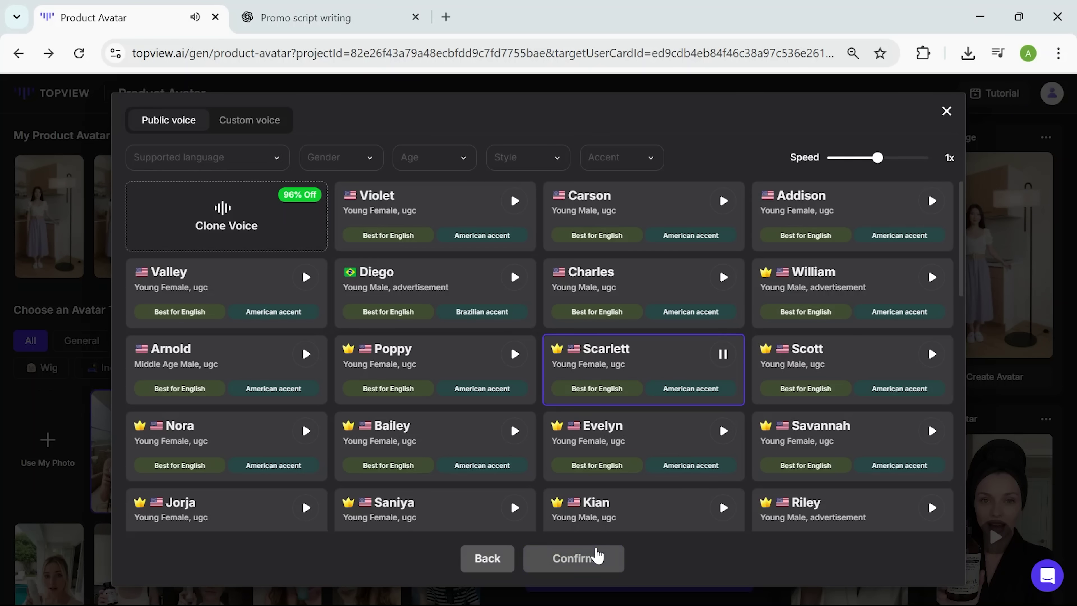
pyautogui.click(598, 557)
pyautogui.click(679, 488)
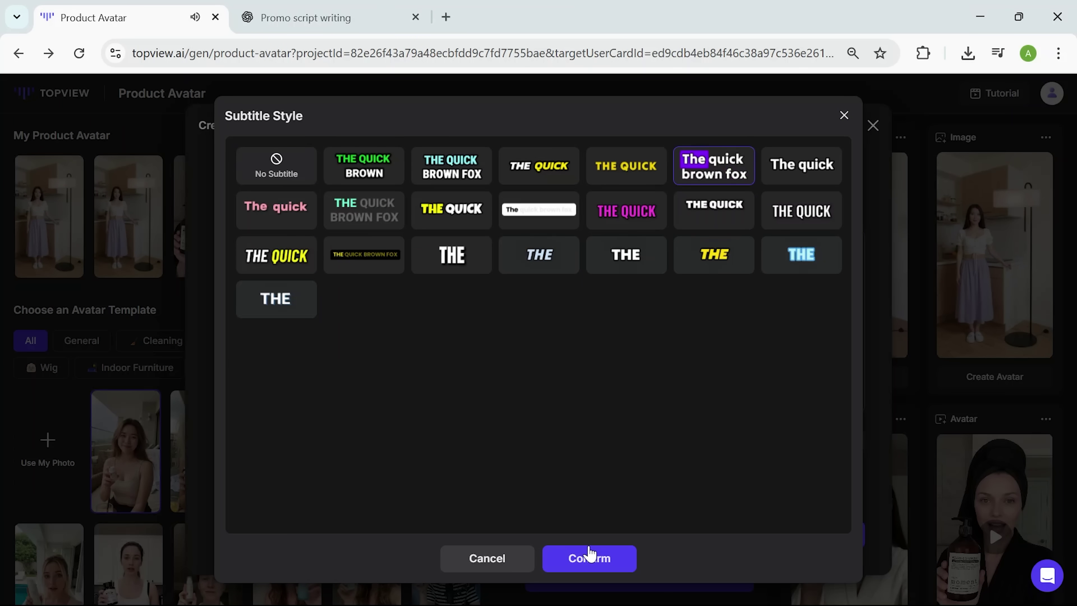
pyautogui.click(589, 556)
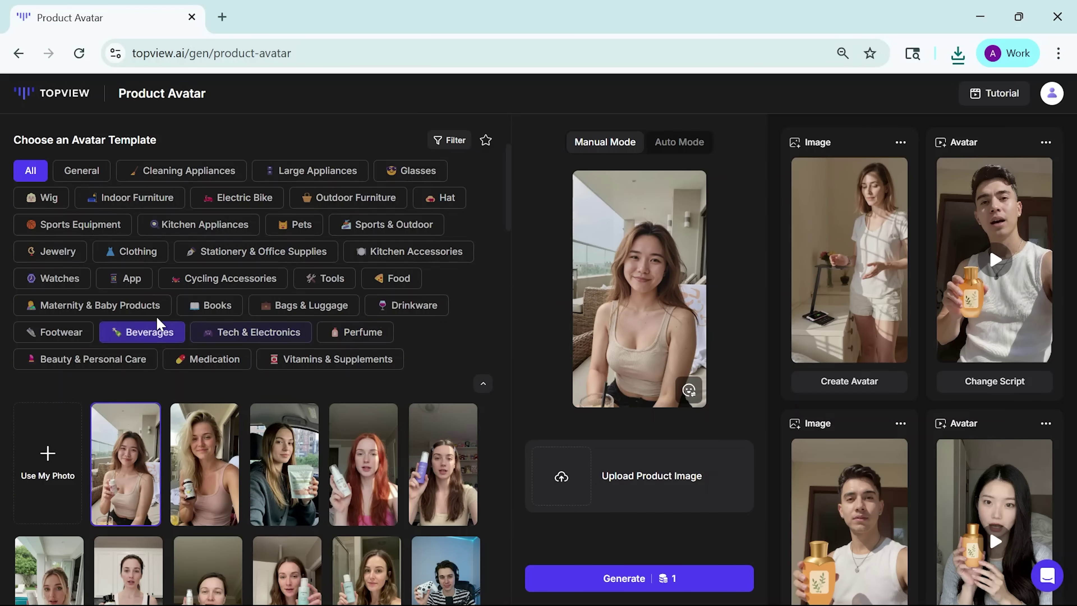
# Choose the App category template of a woman holding a green-screen phone.
pyautogui.click(143, 283)
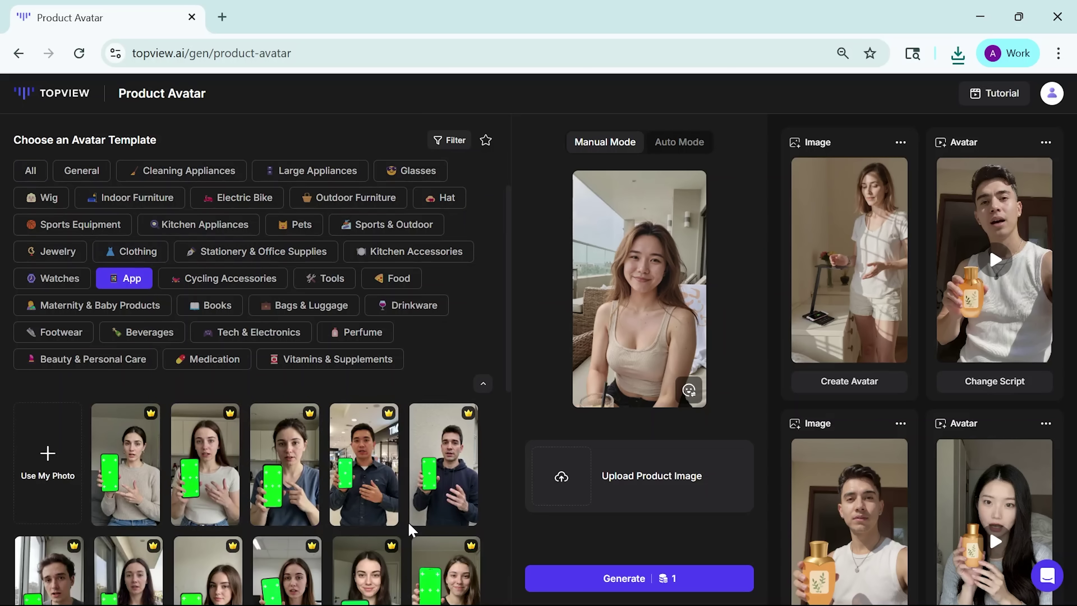
pyautogui.scroll(-2, 411, 530)
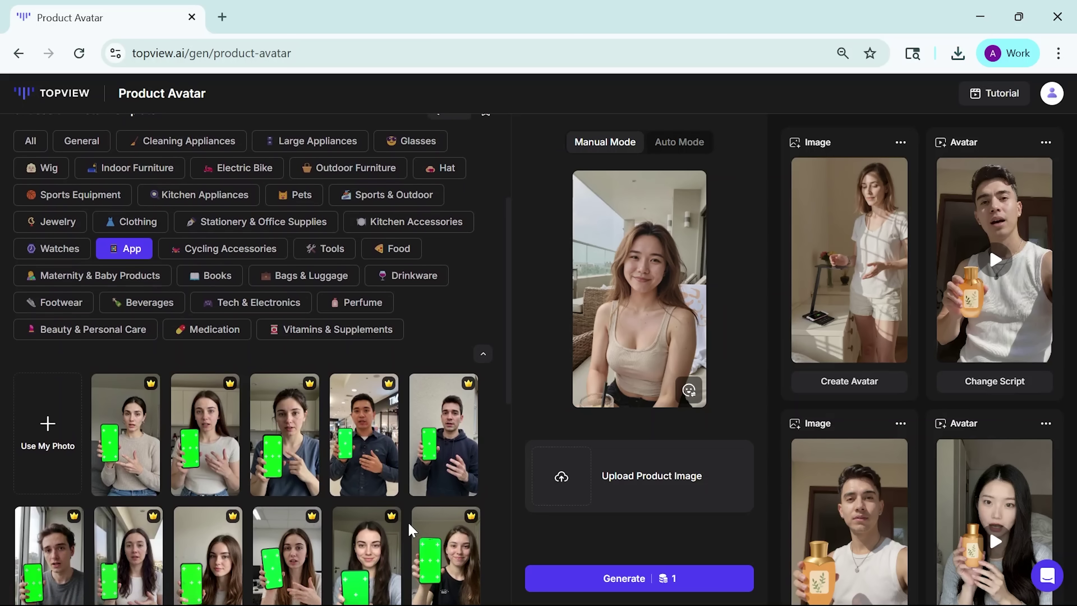
pyautogui.scroll(-5, 411, 530)
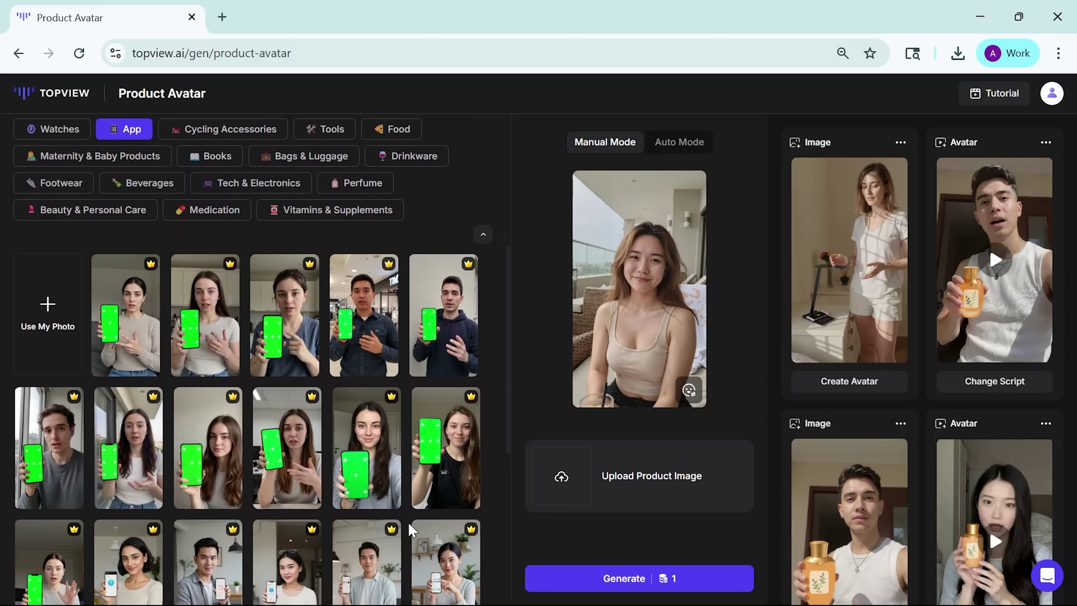
pyautogui.scroll(-1, 410, 530)
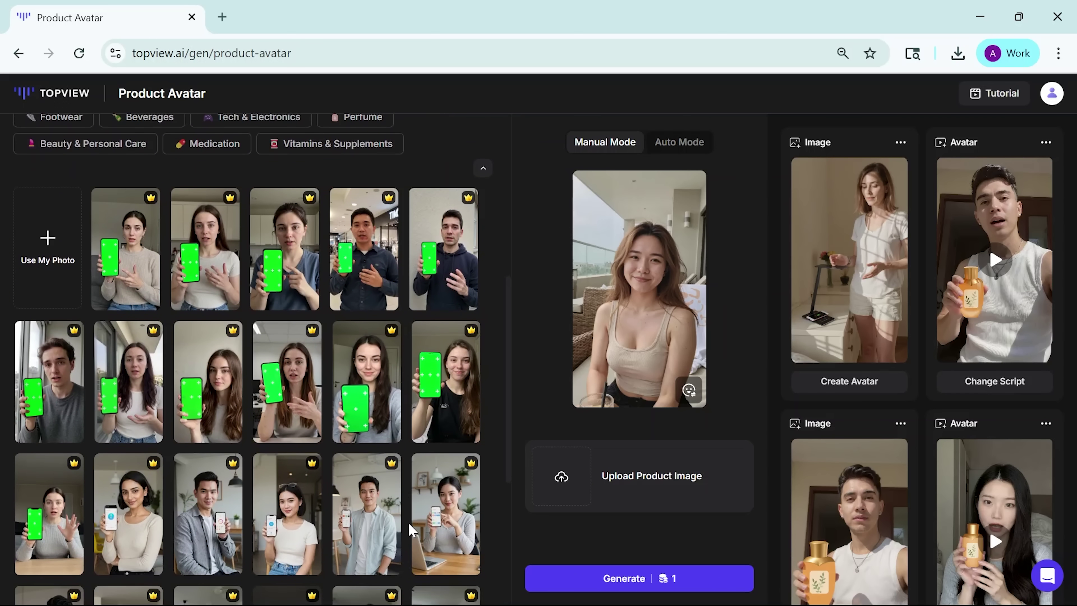
pyautogui.scroll(-1, 411, 530)
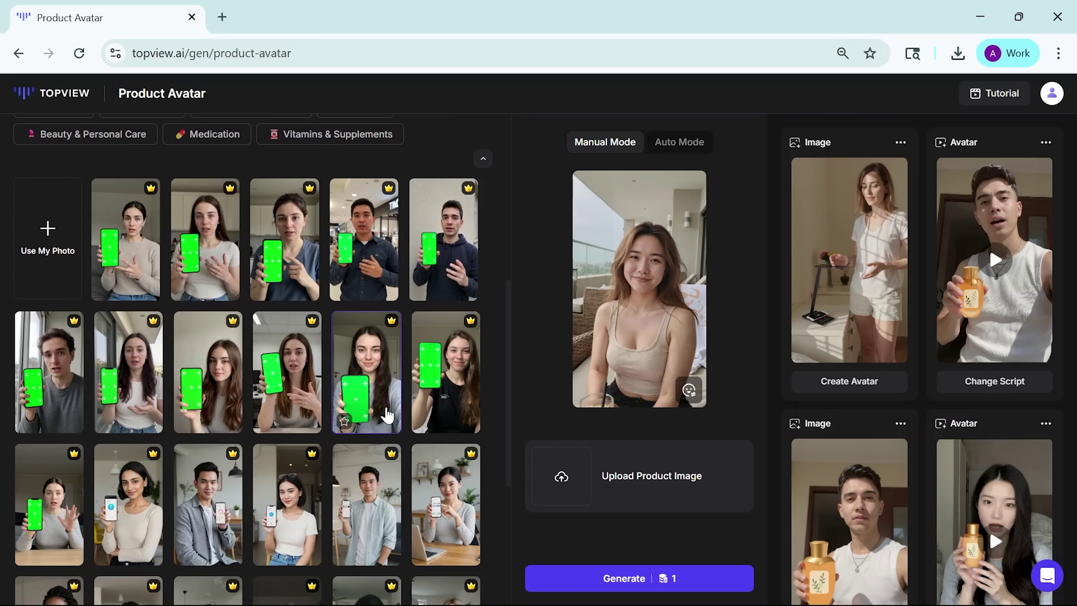
pyautogui.click(432, 398)
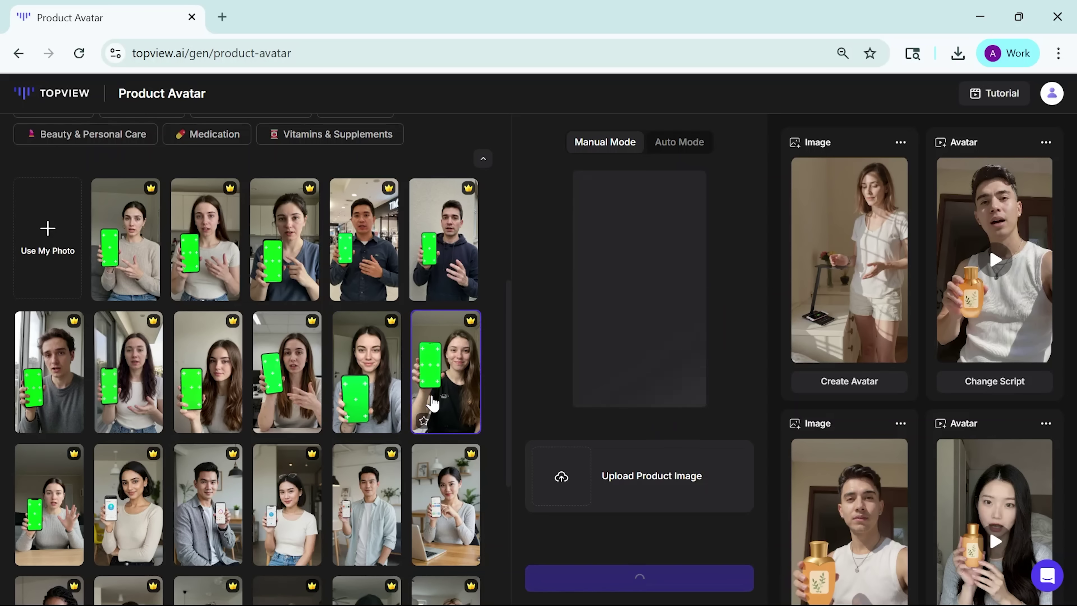
# Composite Sleep.jpg onto the phone, generate the image, and open Create Avatar for it.
pyautogui.click(623, 484)
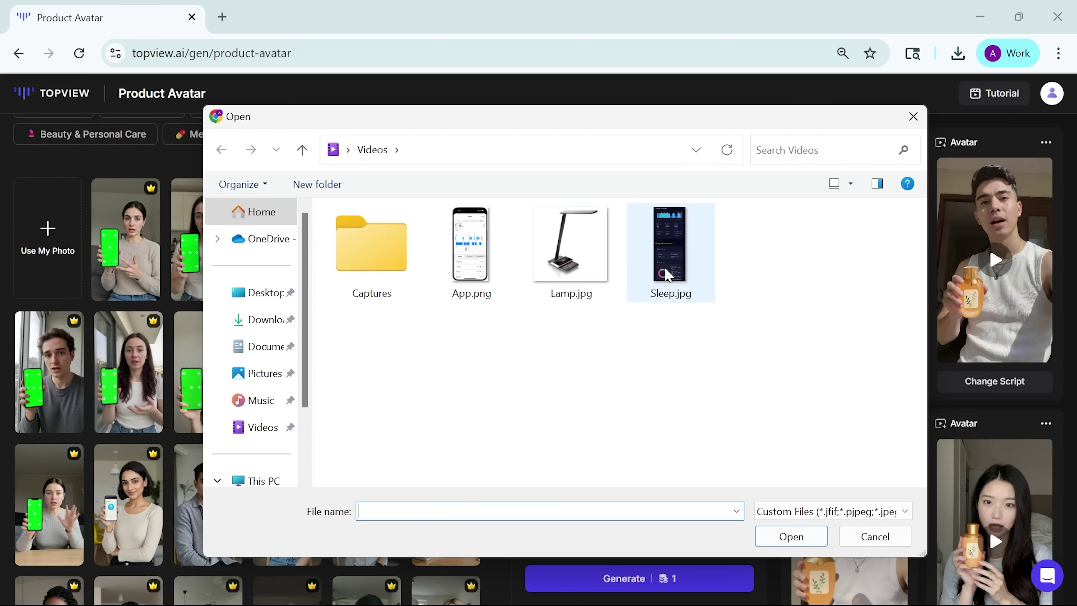
pyautogui.doubleClick(666, 272)
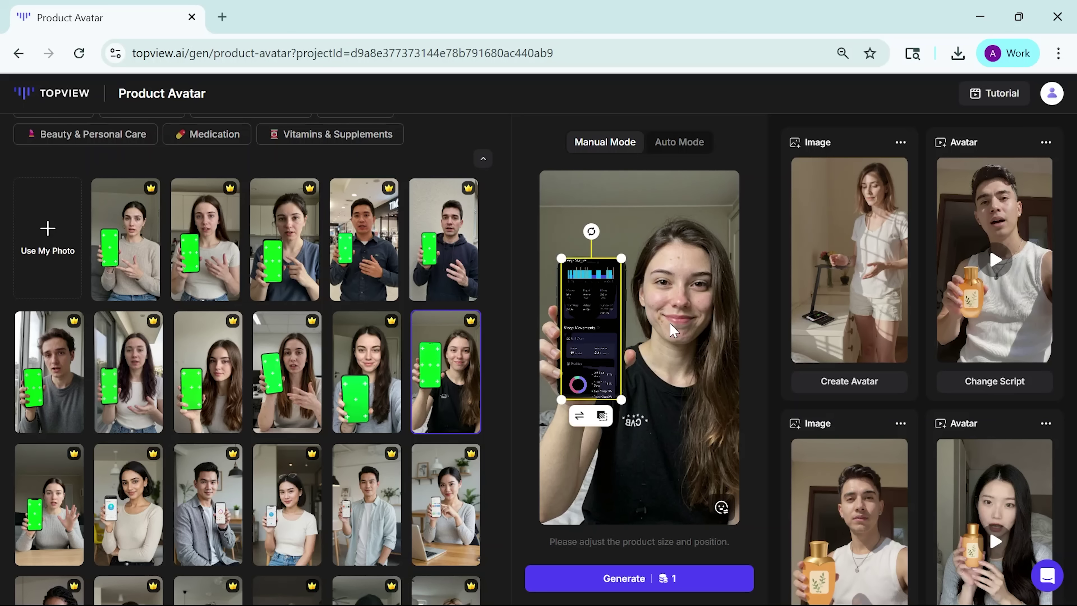
pyautogui.moveTo(618, 400); pyautogui.dragTo(617, 398)
pyautogui.click(628, 578)
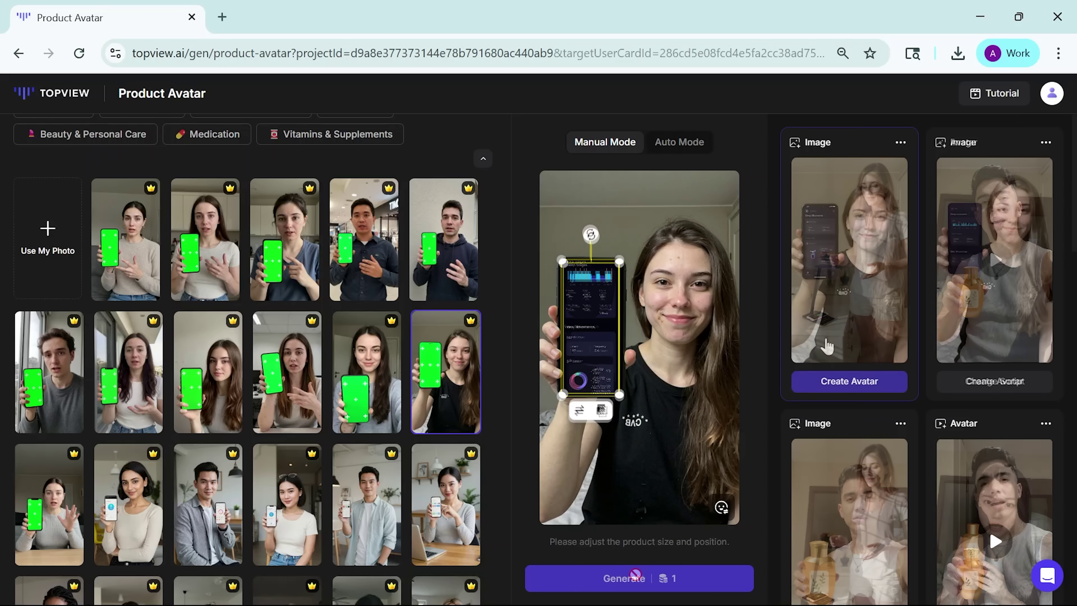
pyautogui.click(949, 351)
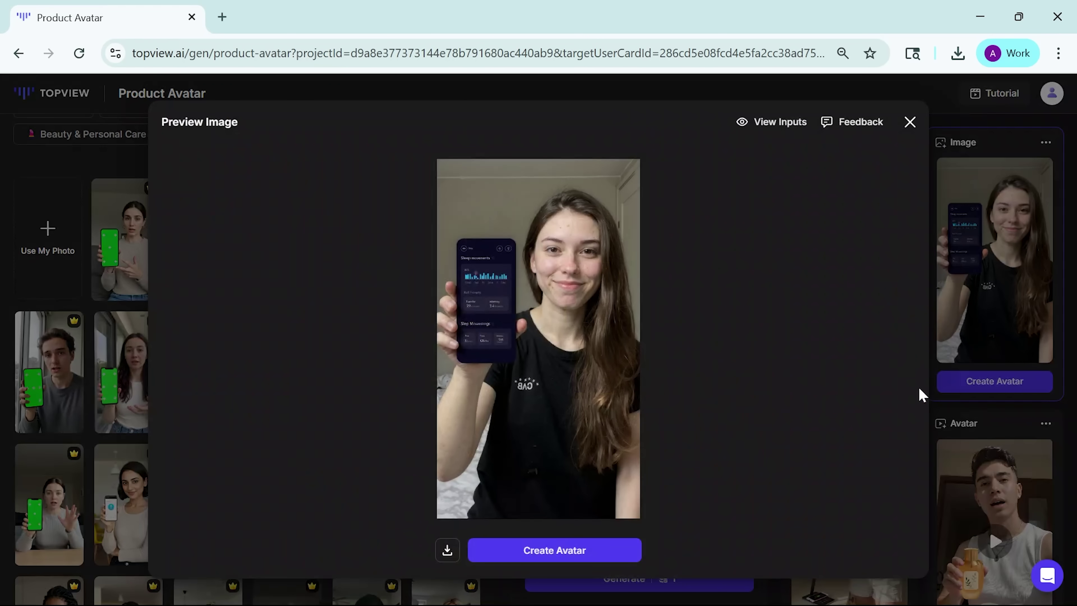
pyautogui.click(612, 551)
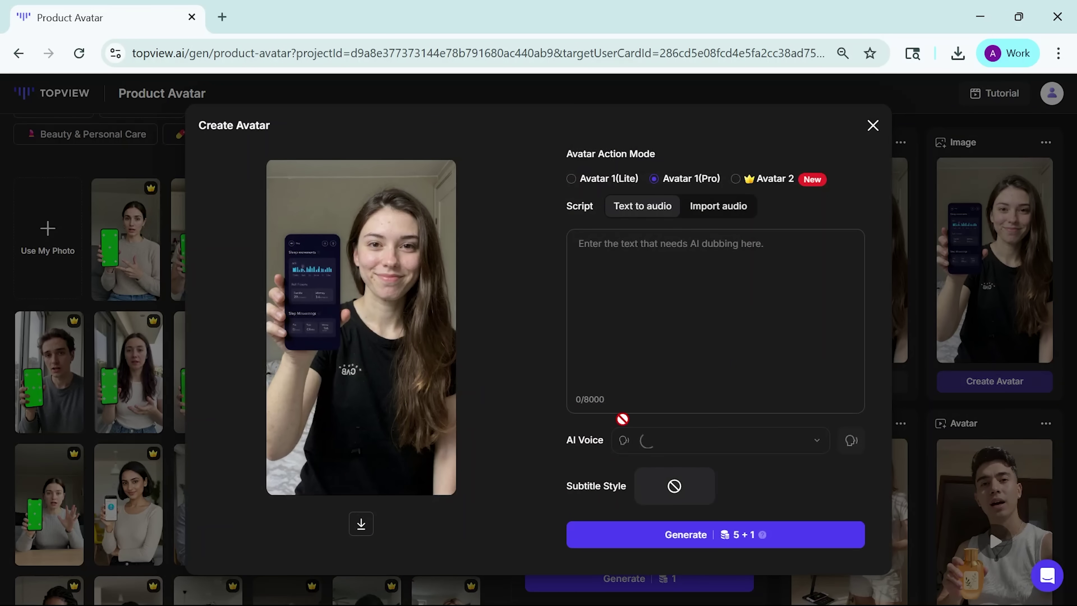
# Paste the sleep-app script, switch to Avatar 2 mode, and bring up the AI voice choices.
pyautogui.write("Discover a smarter way to understand your sleep. Our app tracks your sleep cycles, analyzes your patterns, and gives you clear insights to help you feel rested and wake up refreshed. With gentle reminders and personalized tips, it's like having a sleep coach in your pocket—helping you build healthier habits, night after night.")
pyautogui.click(743, 182)
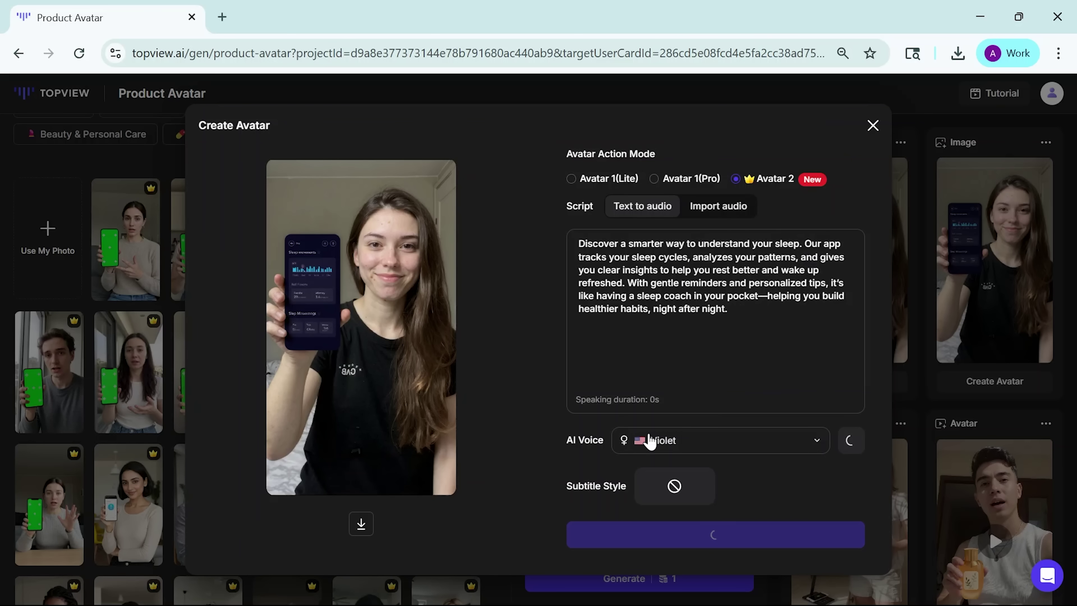
pyautogui.click(700, 447)
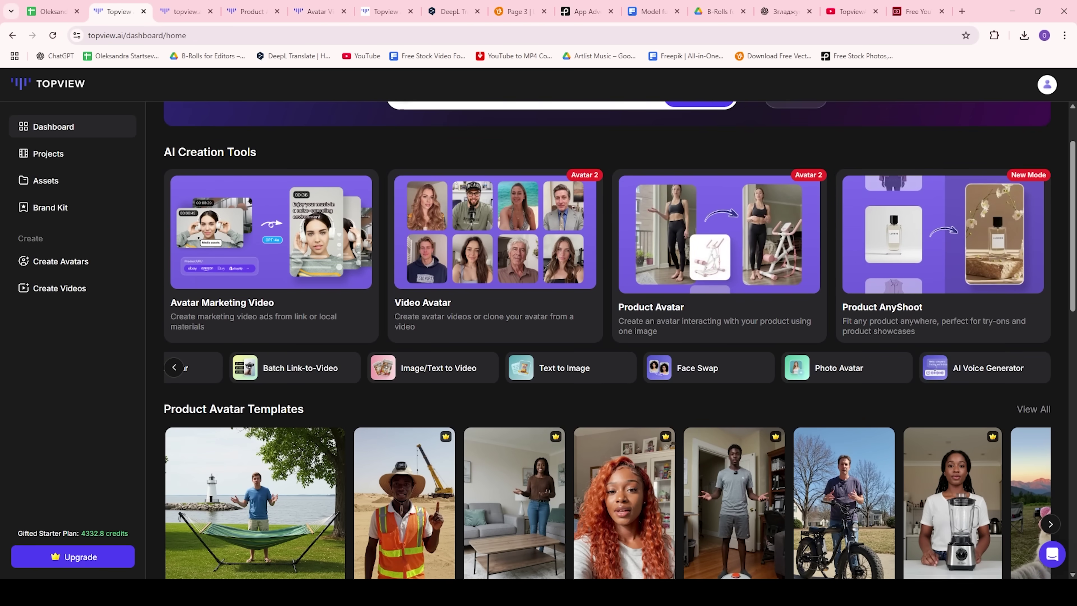
pyautogui.scroll(-8, 619, 339)
pyautogui.scroll(-8, 620, 339)
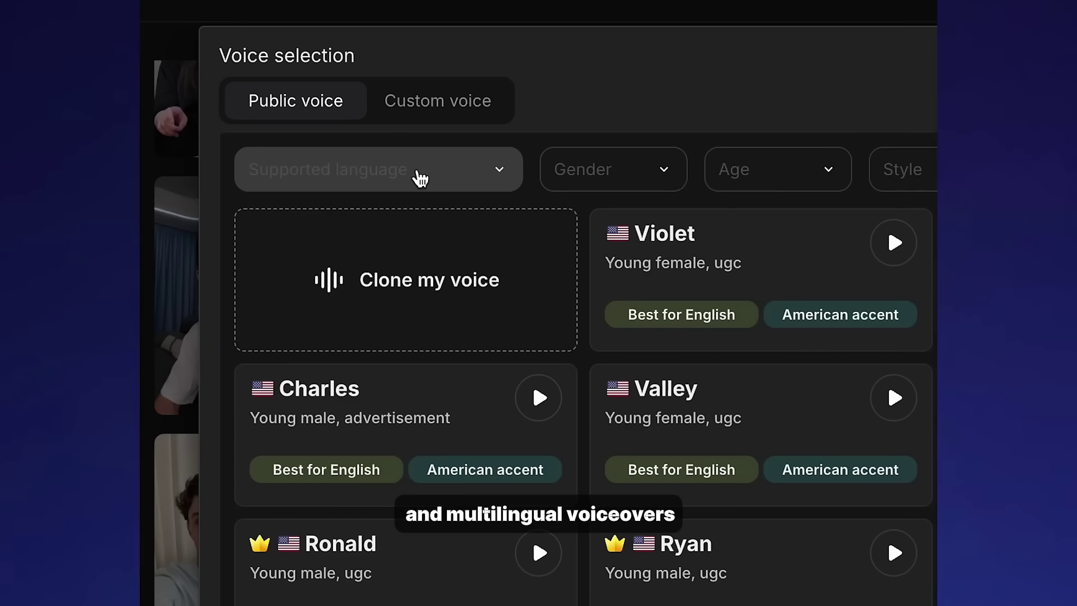
pyautogui.click(413, 175)
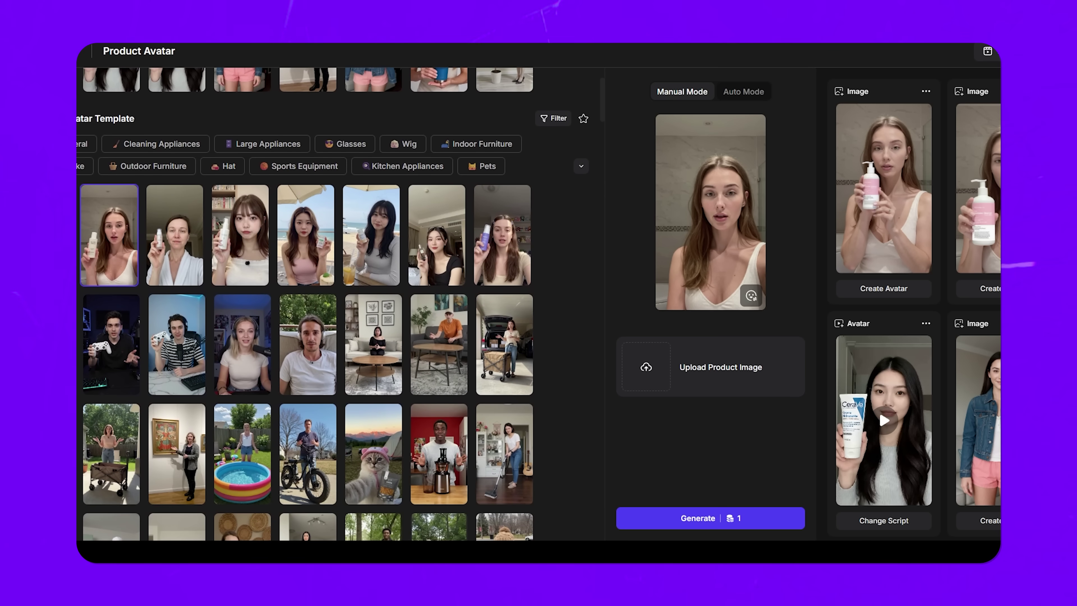
pyautogui.scroll(-15, 308, 340)
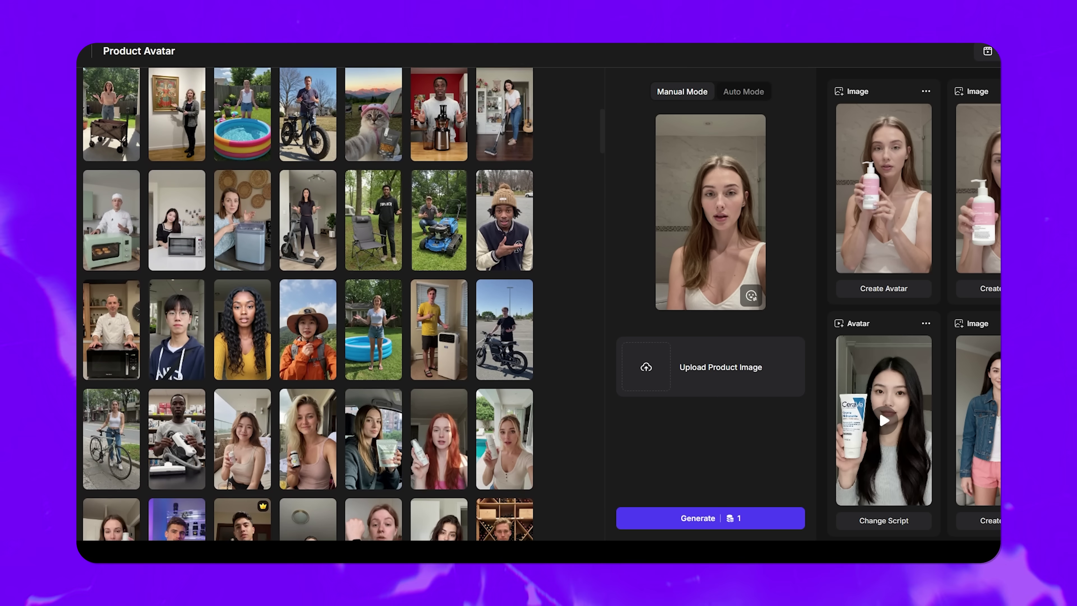
pyautogui.scroll(-15, 307, 304)
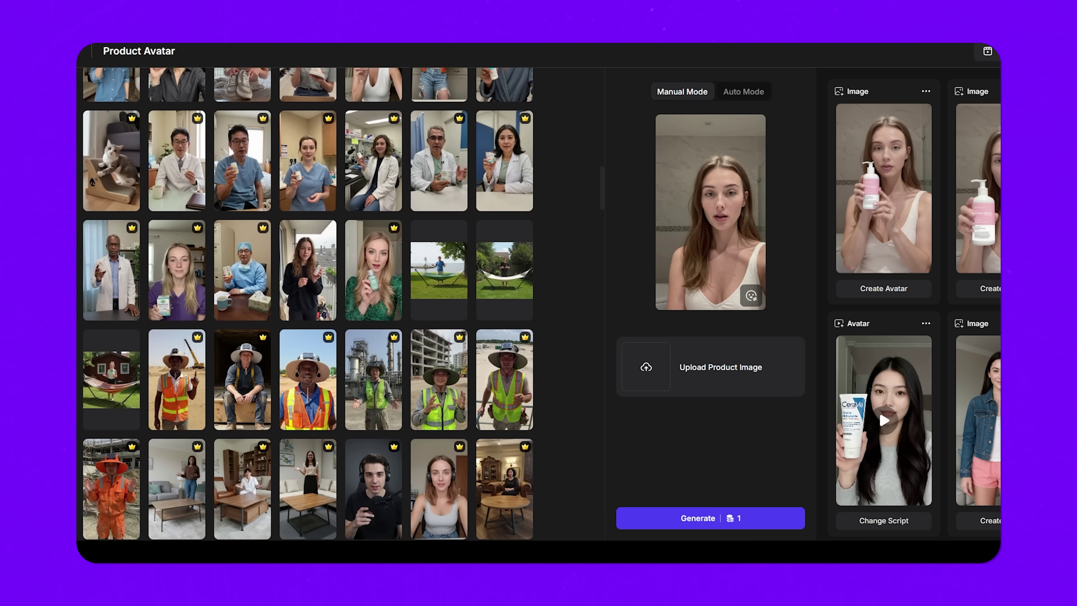
pyautogui.scroll(-5, 307, 304)
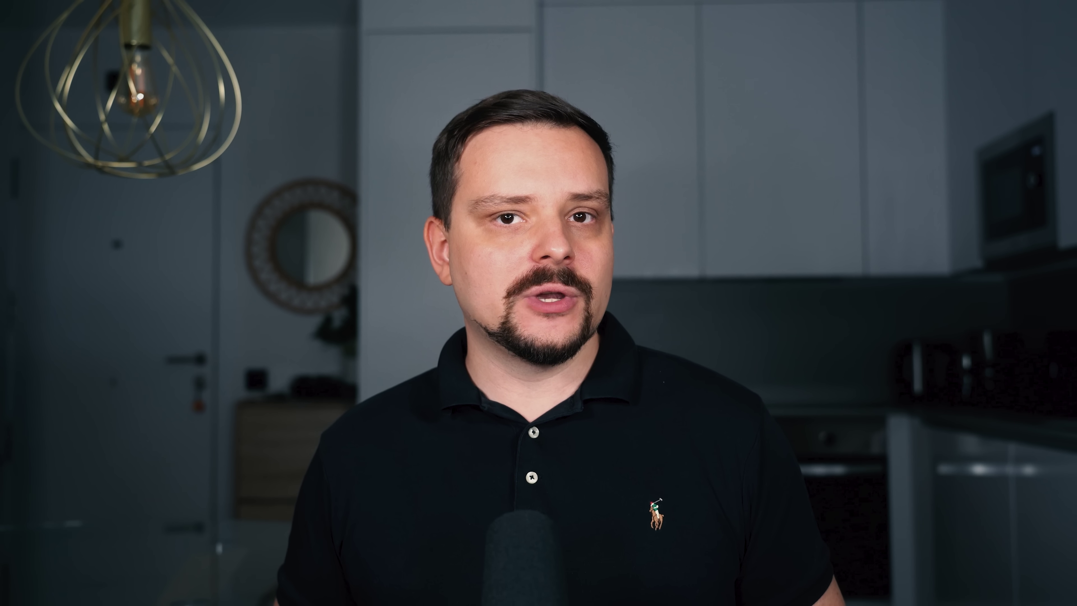